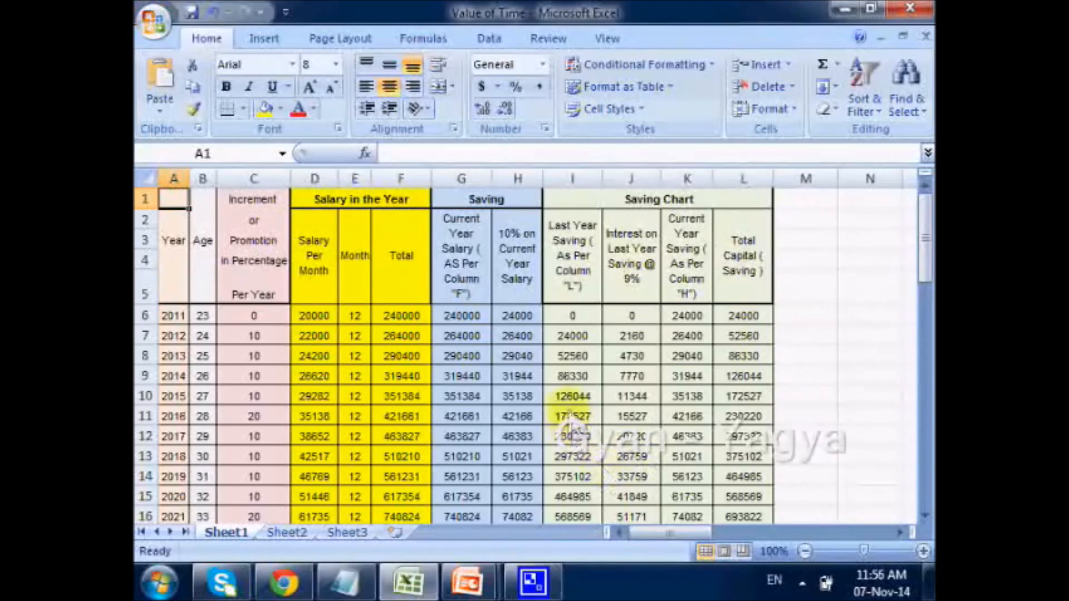
Move the selection cell by cell down the "10% on Current Year Salary" column from H11 to H32
click(518, 396)
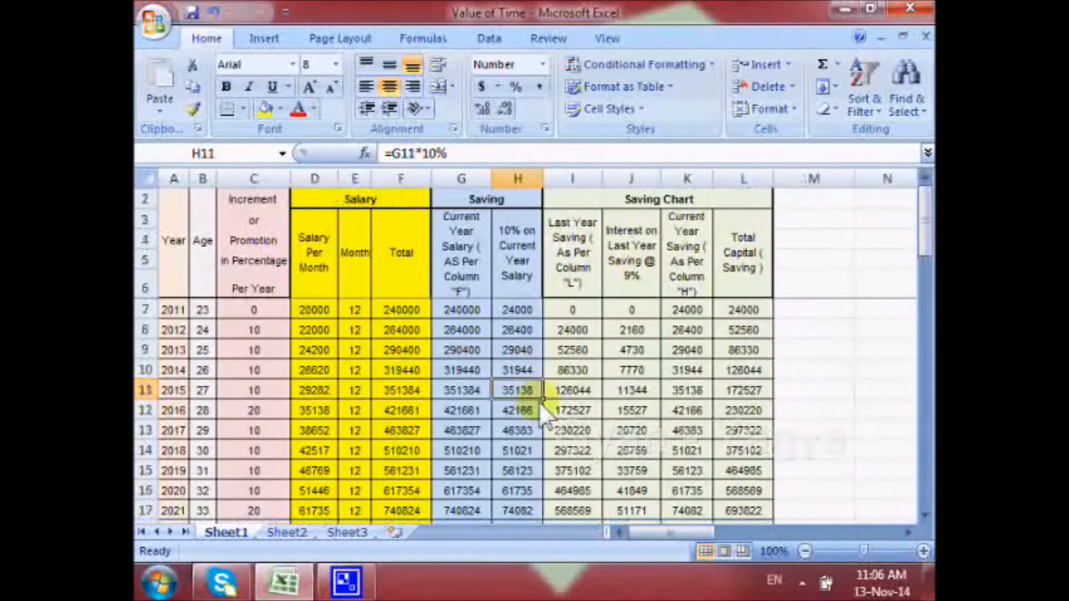
click(539, 405)
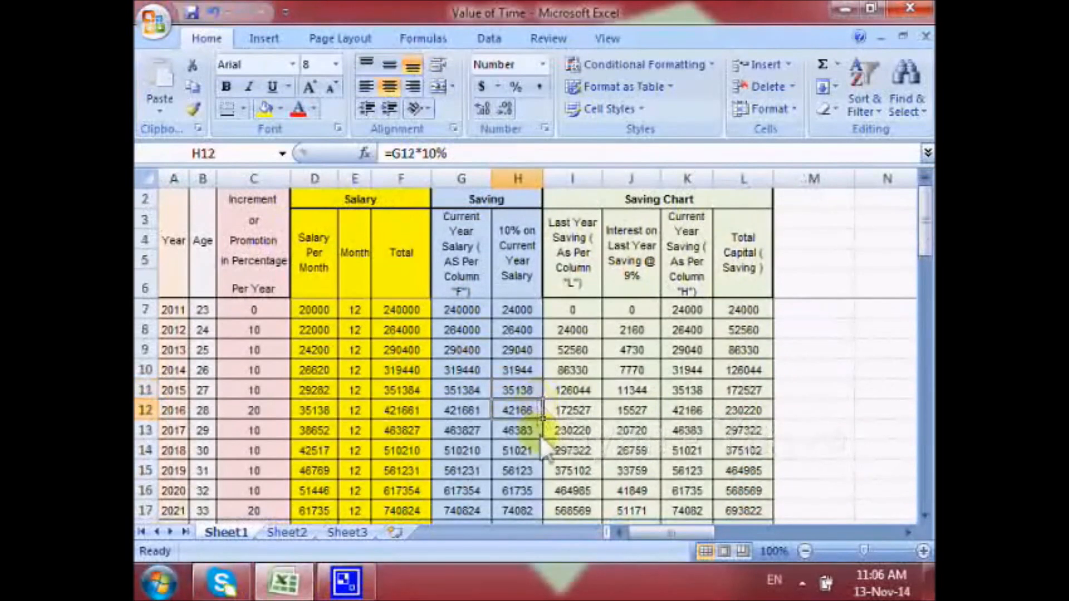
key(Down)
key(Down)
key(Down)
key(Down)
key(Down)
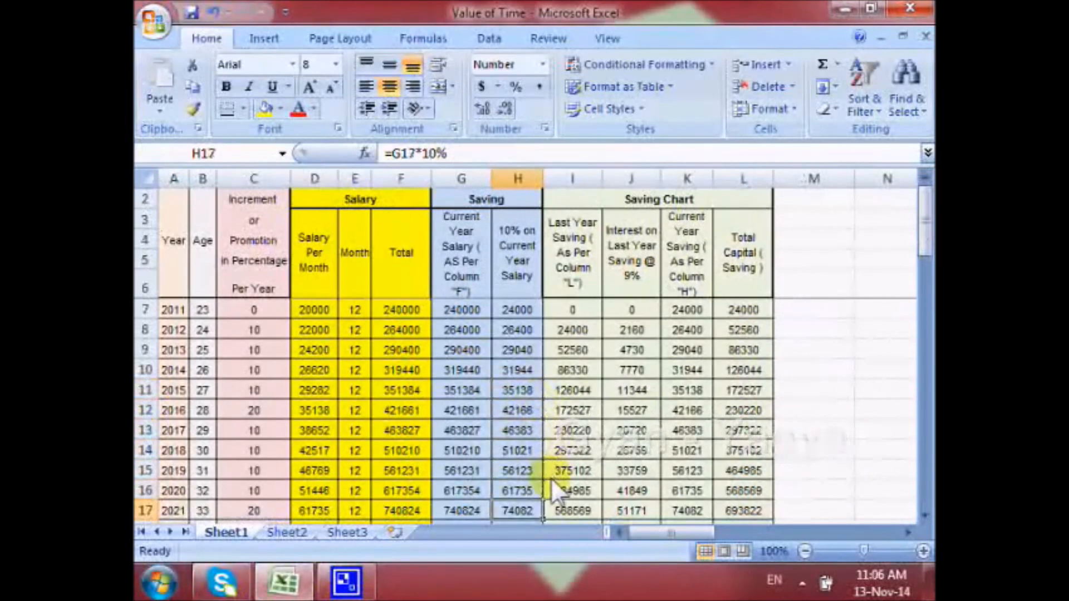
key(Down)
key(Down)
key(Down)
key(Down)
key(Down)
key(Down)
key(Down)
key(Down)
key(Down)
key(Down)
key(Down)
key(Down)
key(Down)
key(Down)
key(Down)
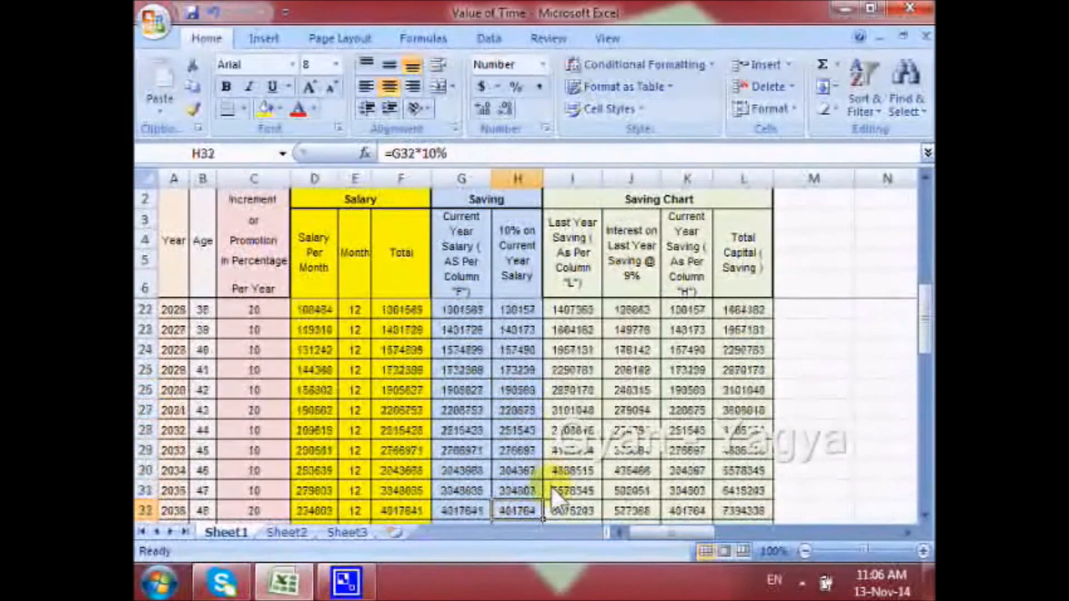
Move the selection cell by cell back up column H to H15
key(Up)
key(Up)
key(Up)
key(Up)
key(Up)
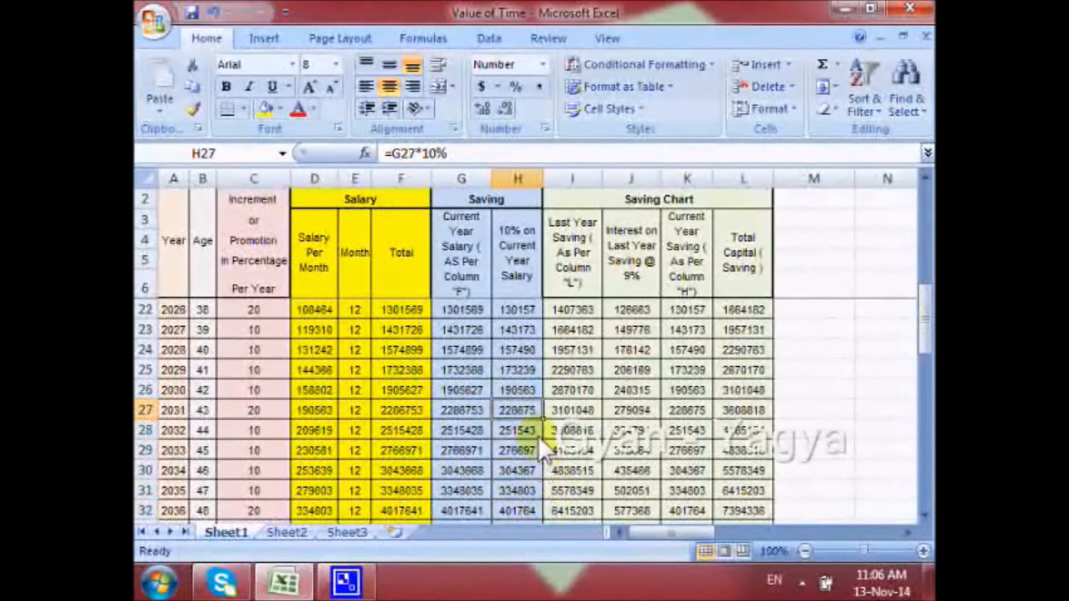
key(Up)
key(Up)
key(Up)
key(Up)
key(Up)
key(Up)
key(Up)
key(Up)
key(Up)
key(Up)
key(Up)
key(Up)
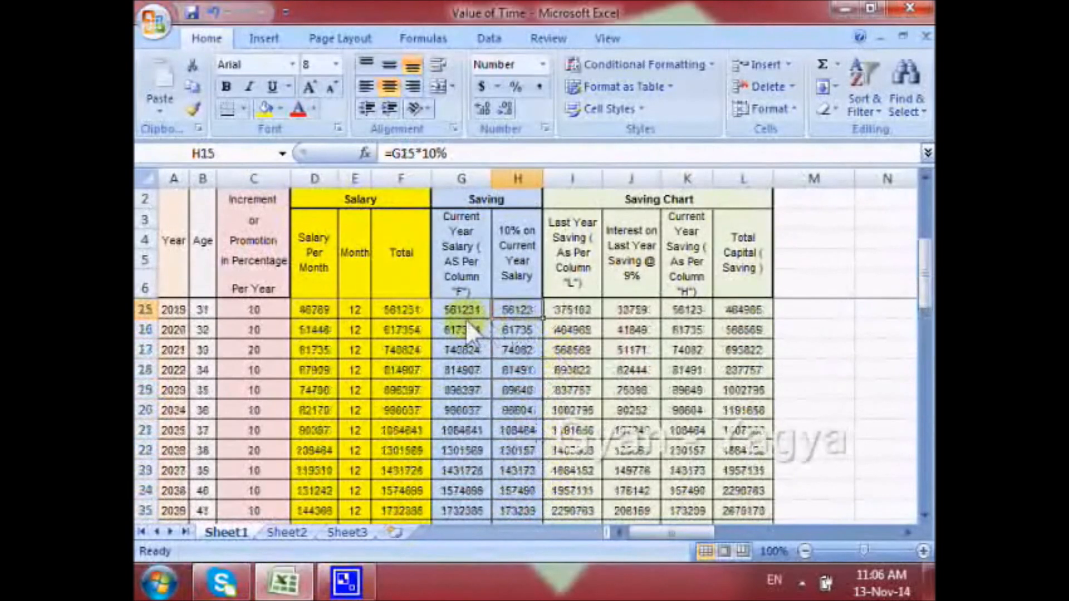
Move the selection cell by cell along row 15 to the Year column at A15
key(Left)
key(Left)
key(Left)
key(Left)
key(Left)
key(Left)
key(Left)
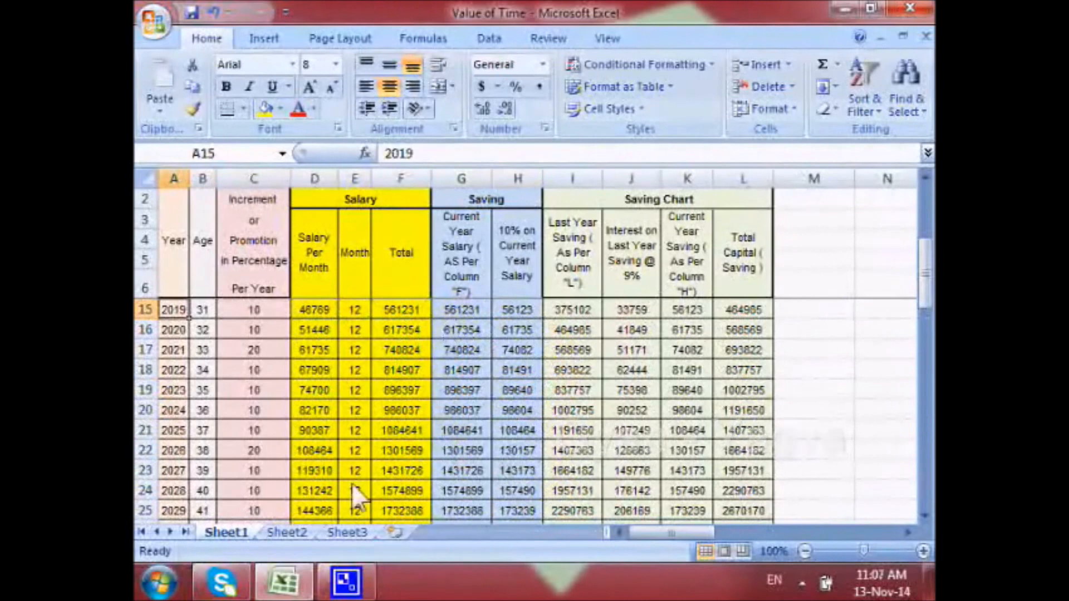
Move the selection cell by cell across row 15 from A15 to the Total Capital column at L15
key(Right)
key(Right)
key(Right)
key(Right)
key(Right)
key(Right)
key(Right)
key(Right)
key(Right)
key(Right)
key(Right)
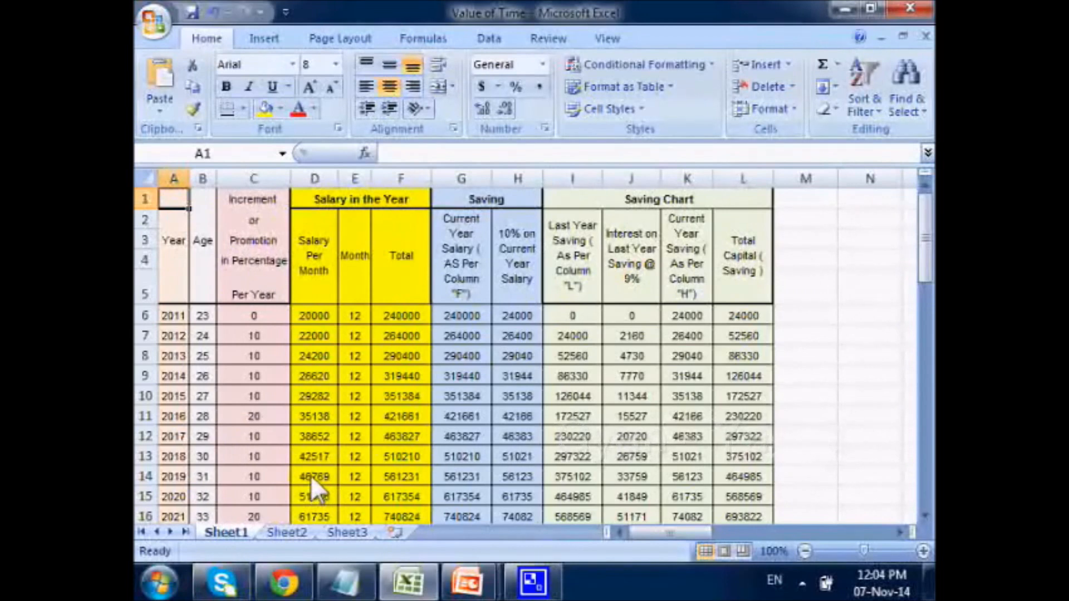
Page down the sheet one screen at a time from A1, past the end of the table, to A80
key(Page_Down)
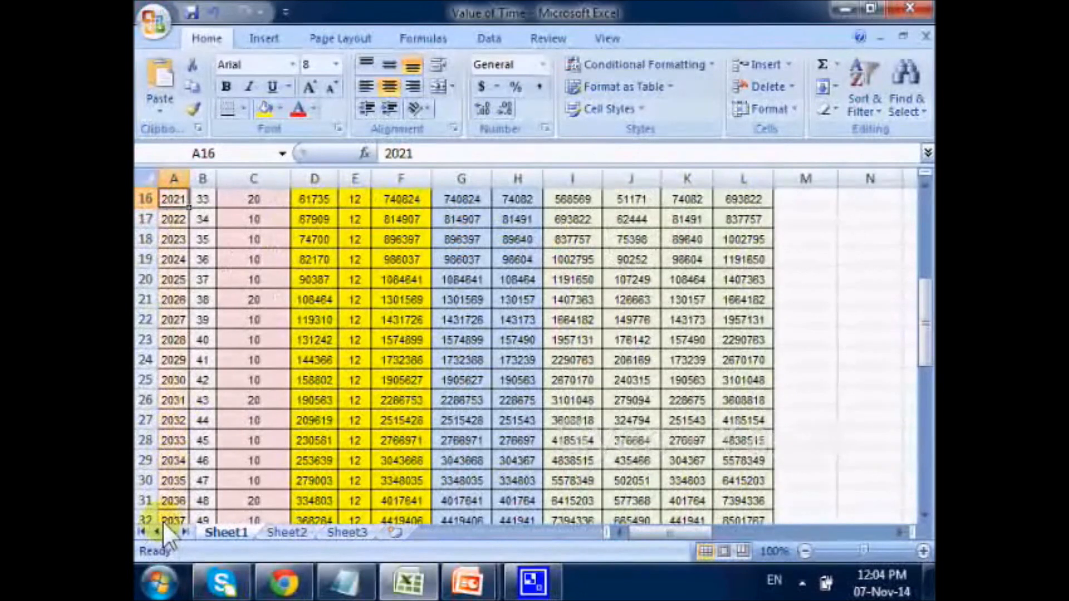
key(Page_Down)
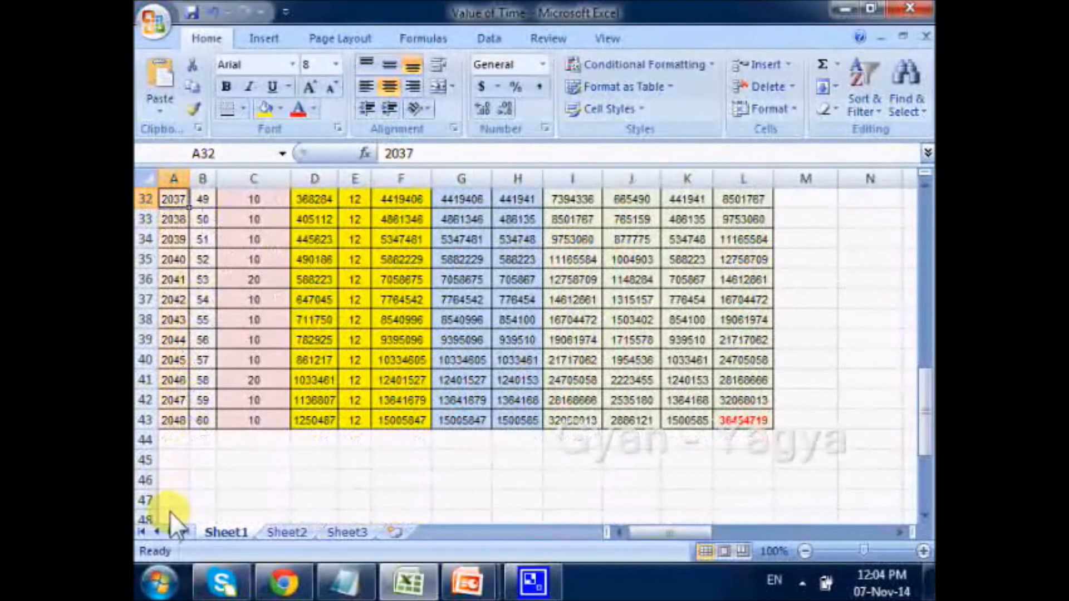
key(Page_Down)
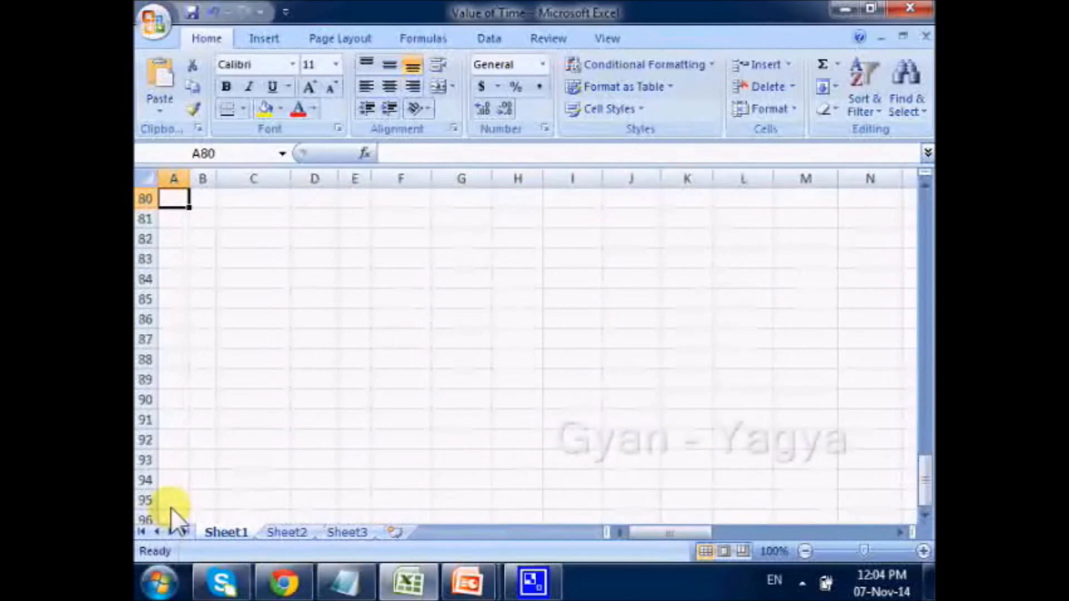
Page back up the sheet one screen at a time from A80 to A1
key(Page_Up)
key(Page_Up)
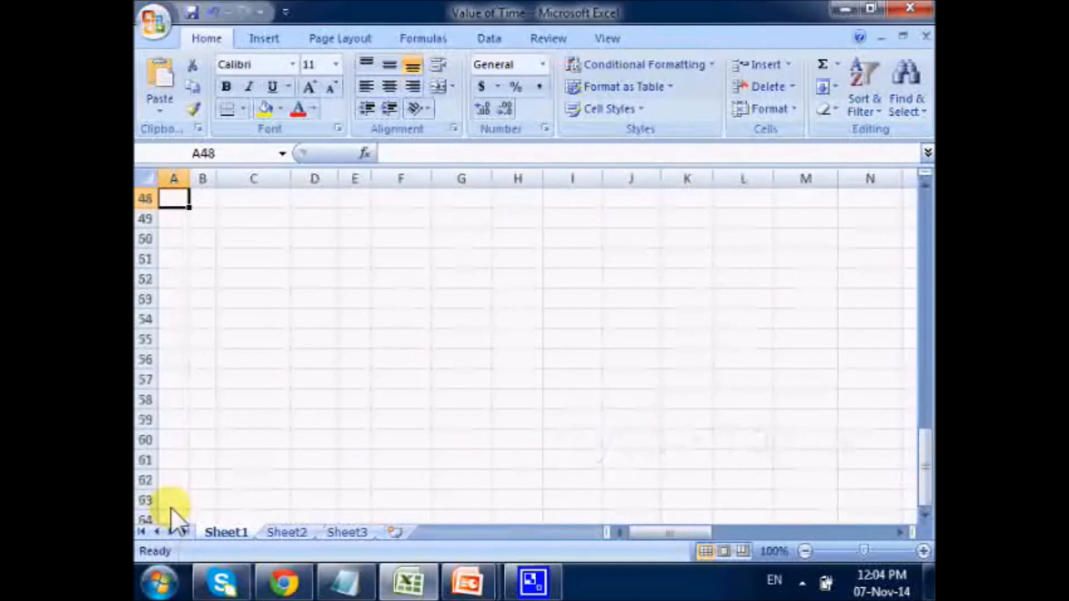
key(Page_Up)
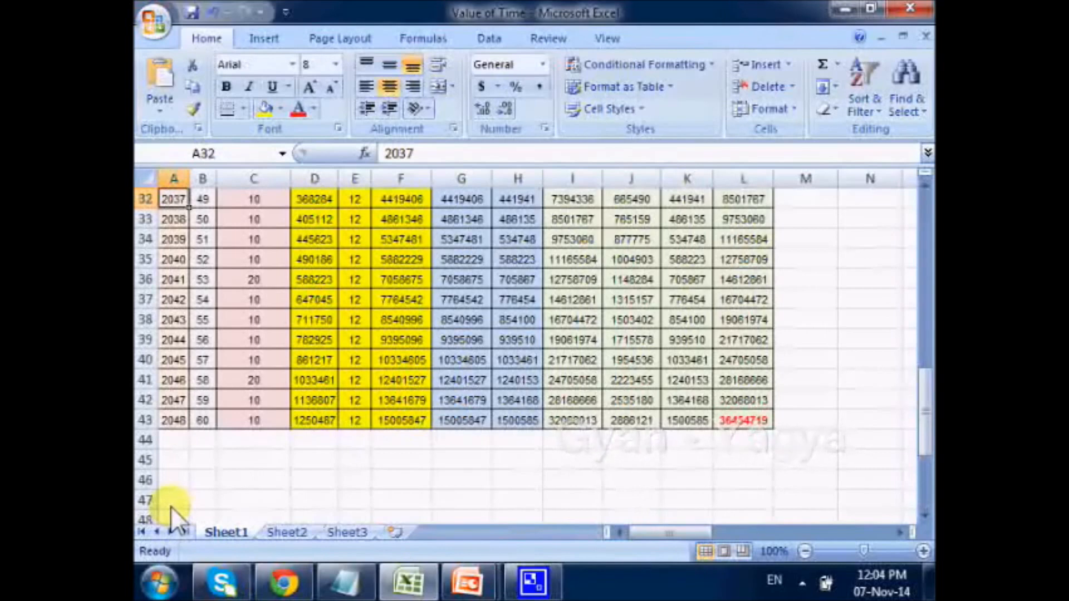
key(Page_Up)
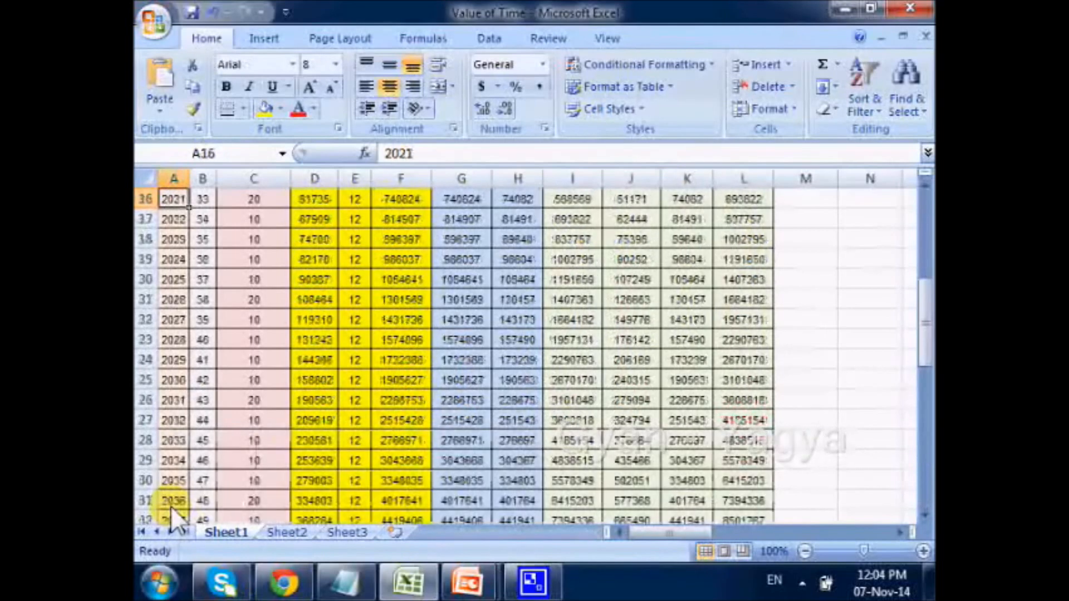
key(Page_Up)
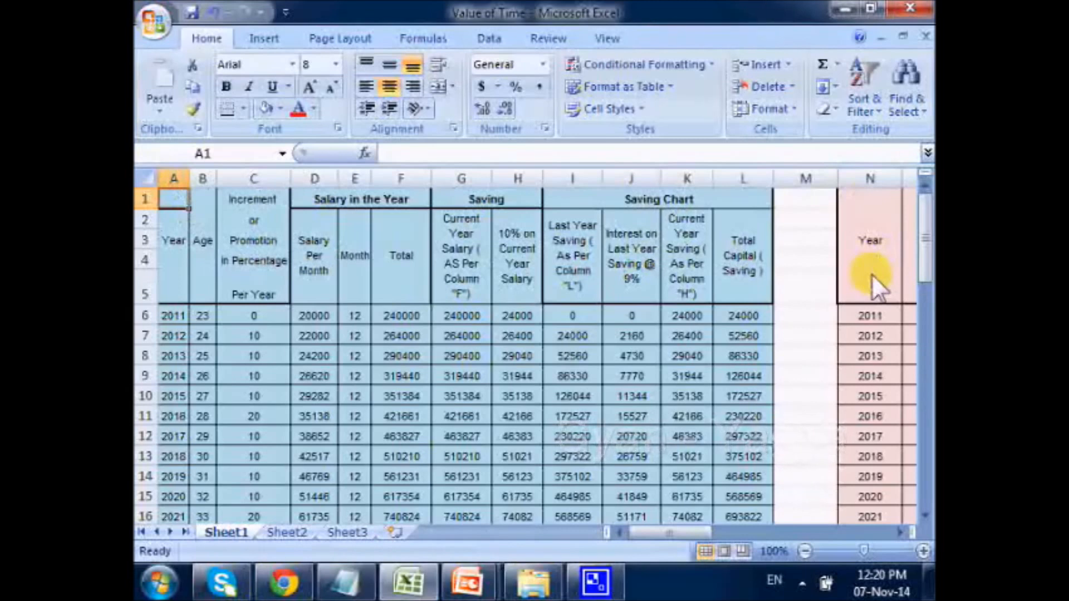
Page sideways one screen at a time from A1 through O1 to Z1, and back again to column A
key(alt)
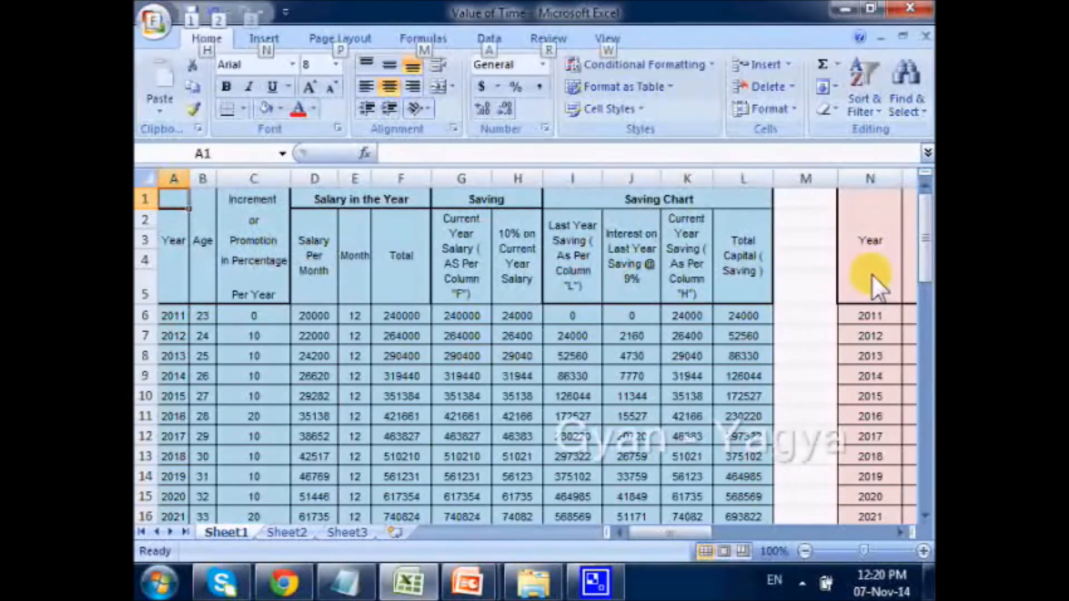
key(alt+Page_Down)
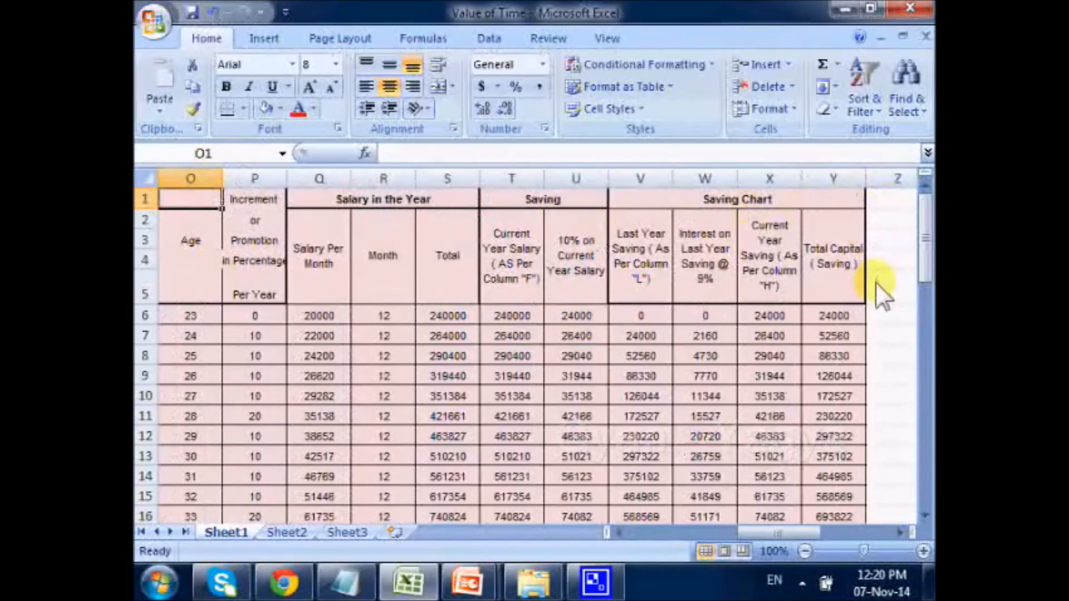
key(alt)
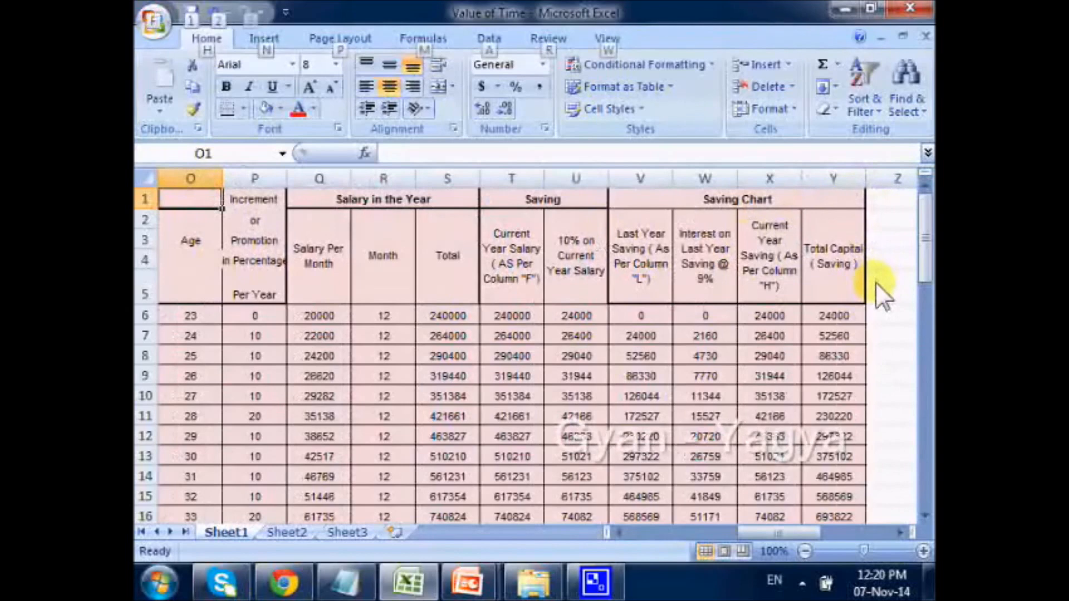
key(alt+Page_Down)
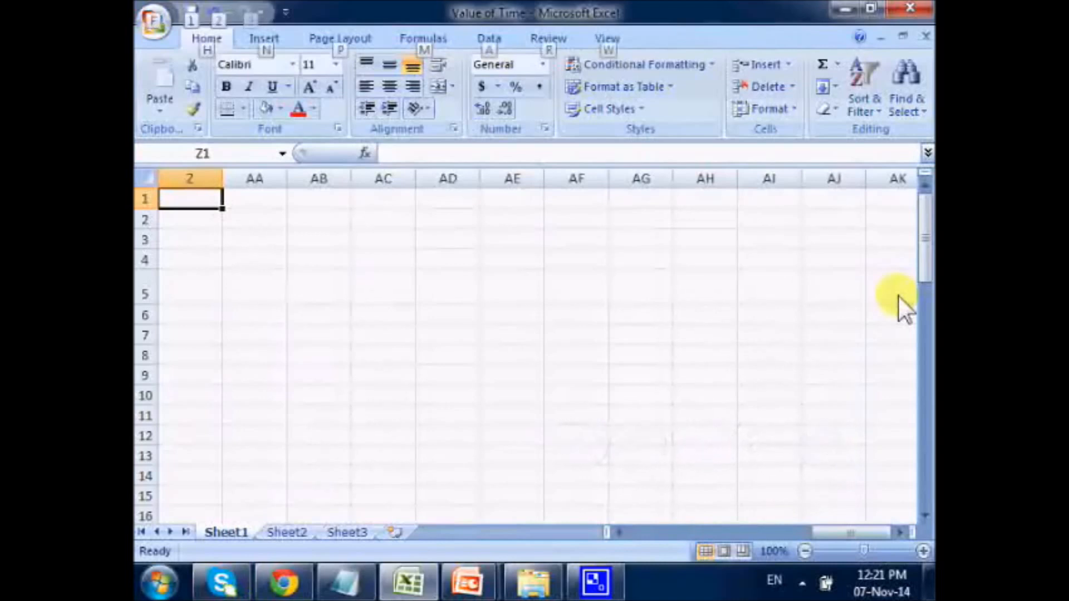
key(alt+Page_Up)
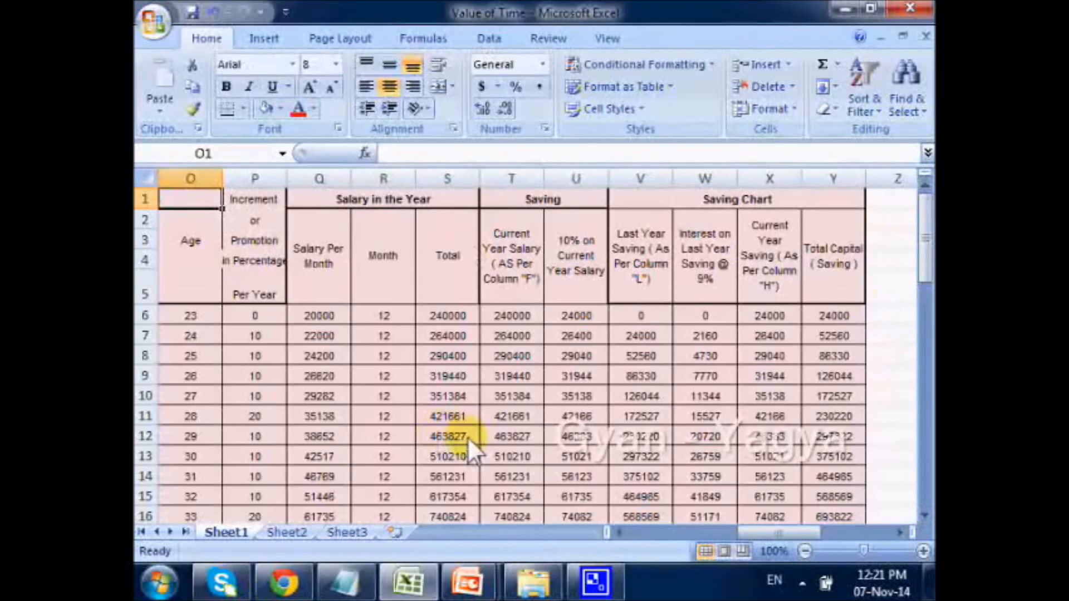
key(alt+Page_Up)
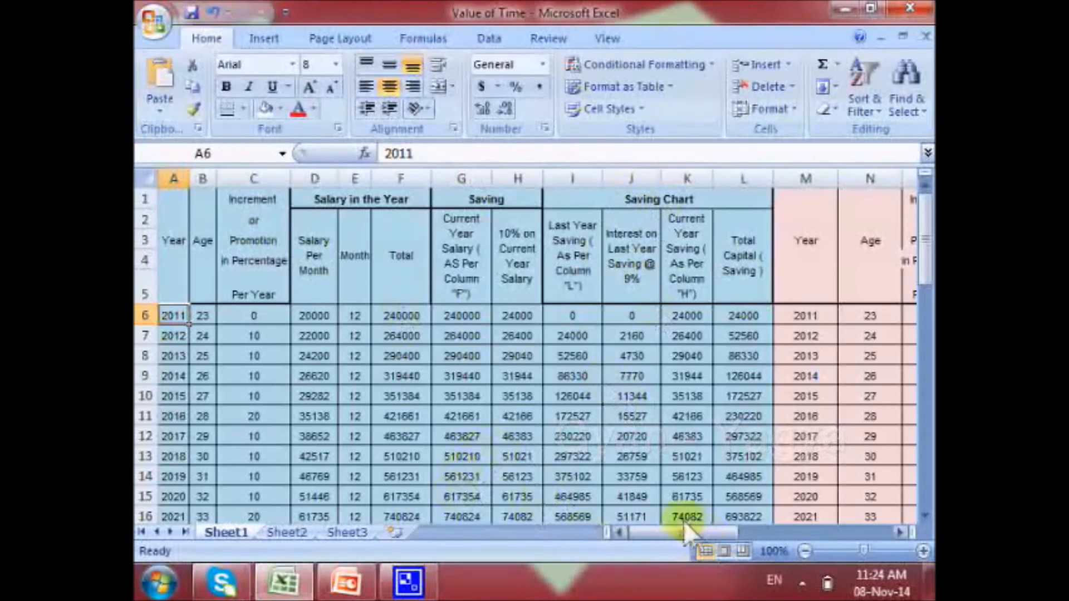
View the pink table's last columns up to column X and return the view to column A, keeping A6 selected
mouse_move(647, 535)
mouse_down()
mouse_move(830, 537)
mouse_move(657, 534)
mouse_up()
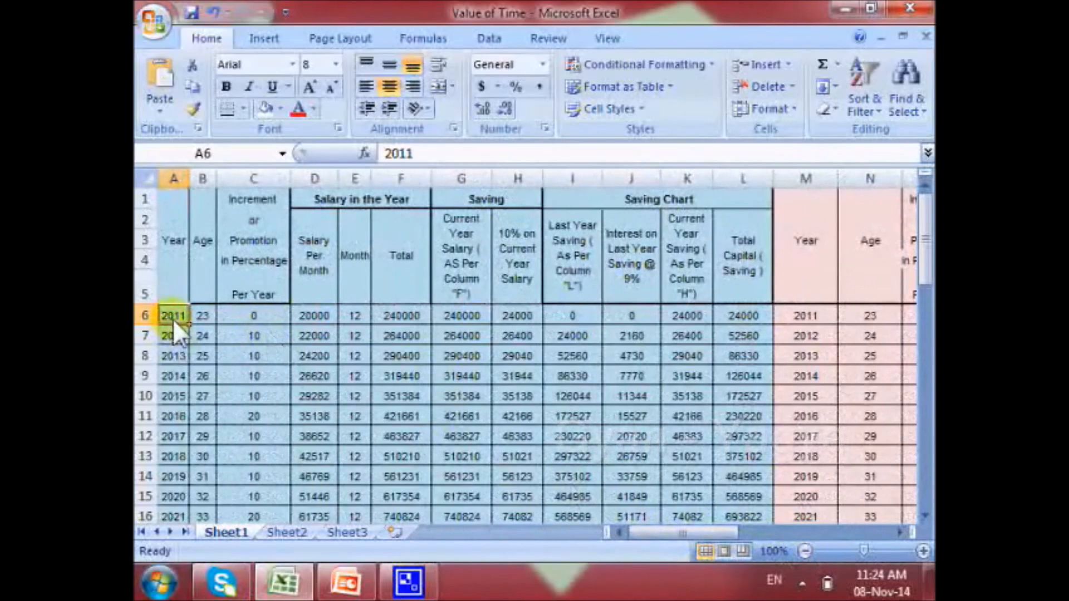
drag(639, 532, 794, 529)
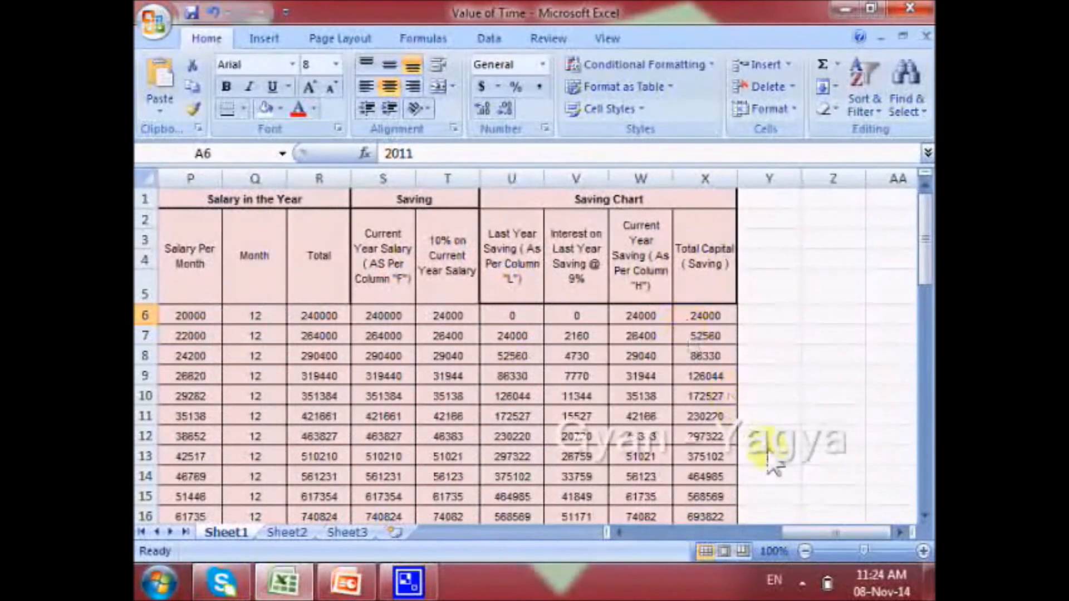
drag(794, 532, 620, 522)
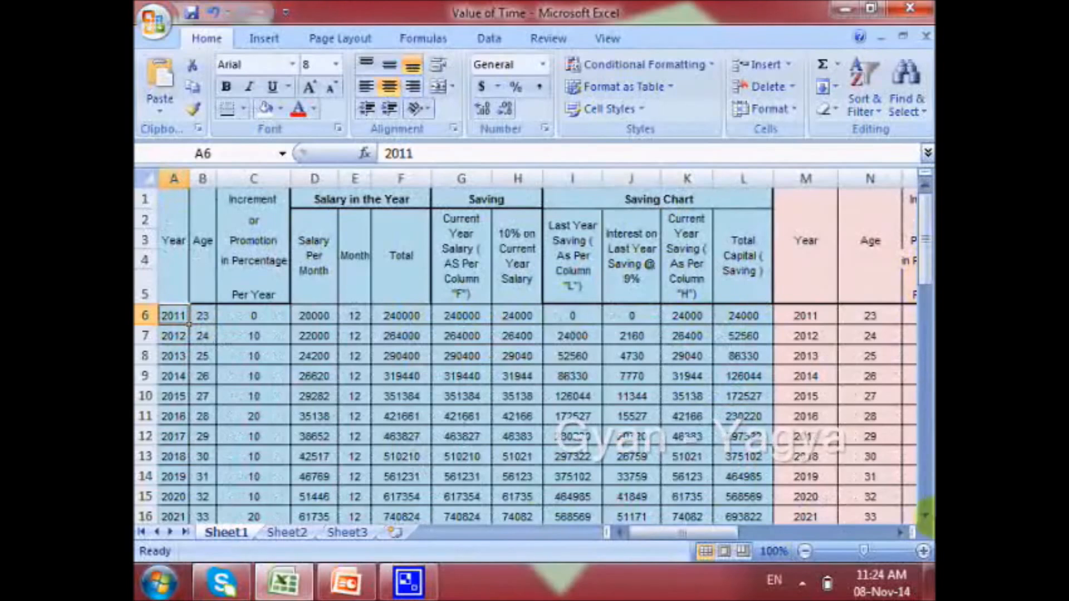
Jump from A6 to the data's last column, and from column A to its last row at A43 and back up
key(ctrl+Right)
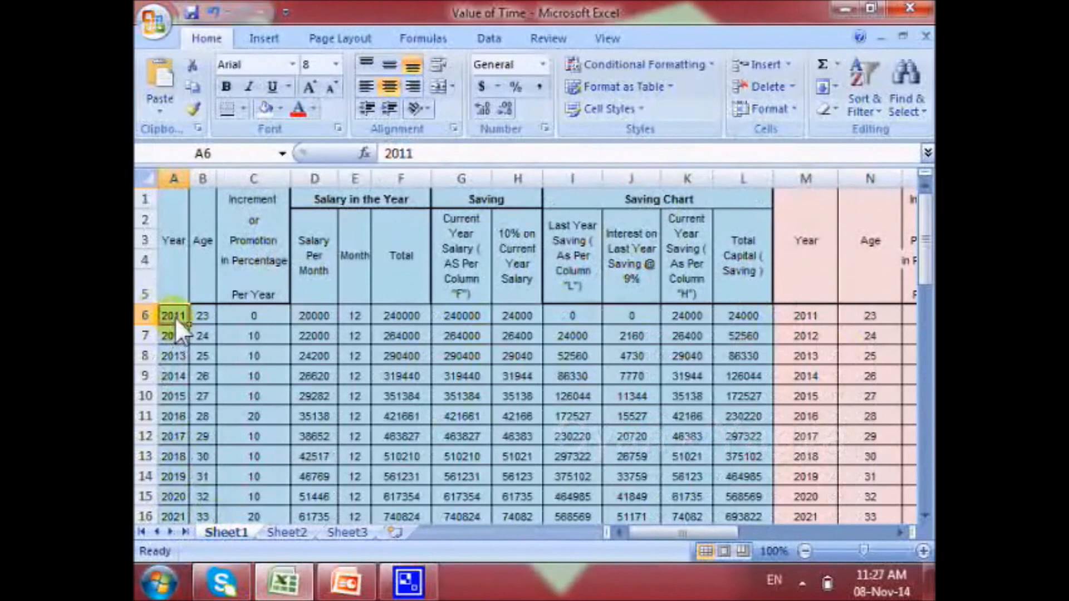
key(ctrl+Down)
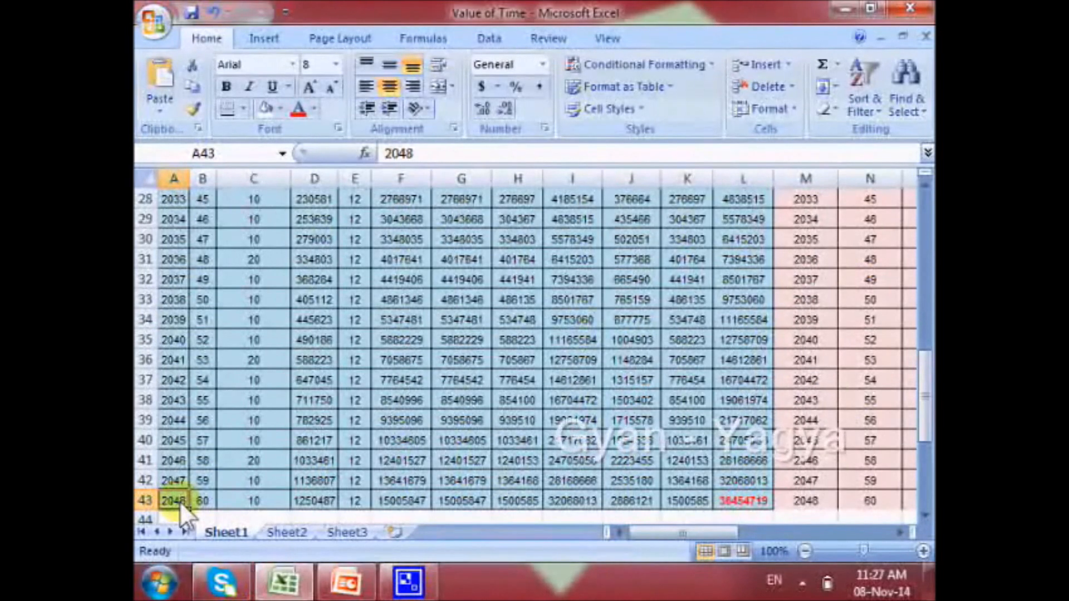
key(ctrl+Up)
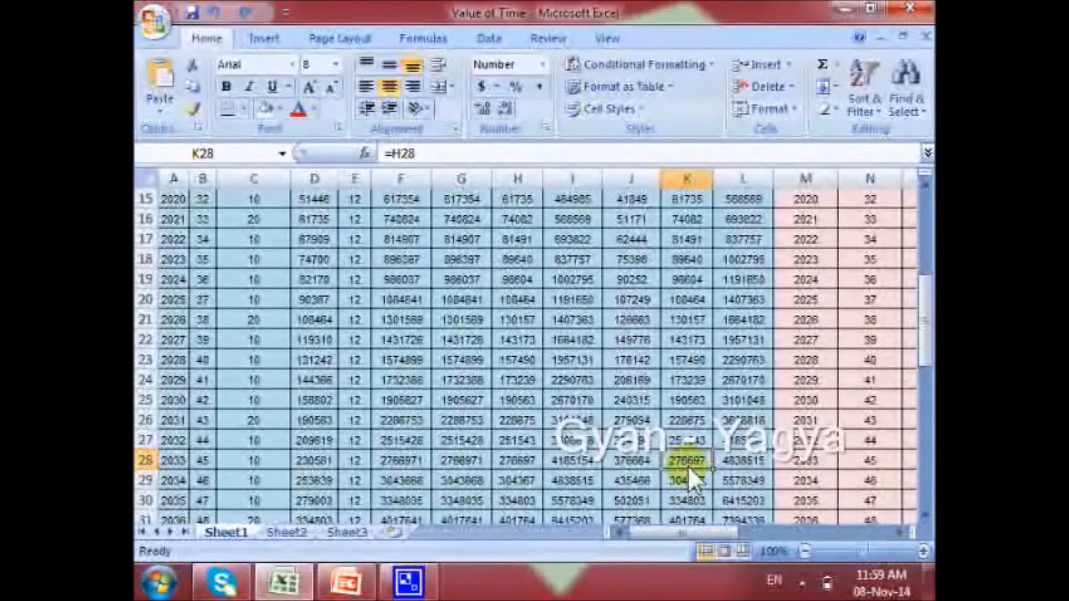
Jump from K28 directly to cell A1, and from there to the last used cell of the sheet
key(ctrl+Home)
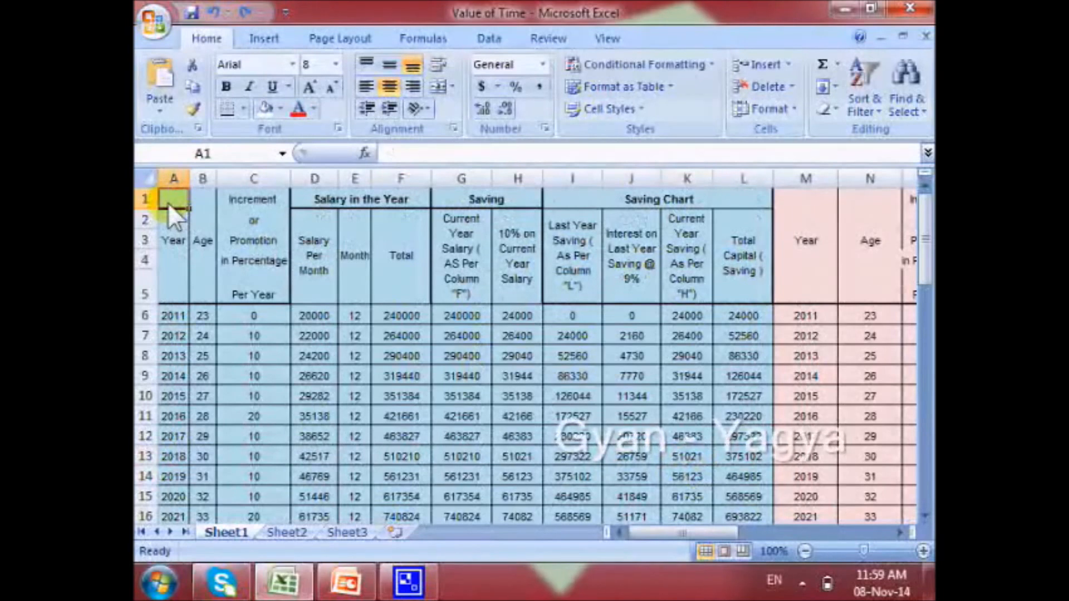
key(ctrl+End)
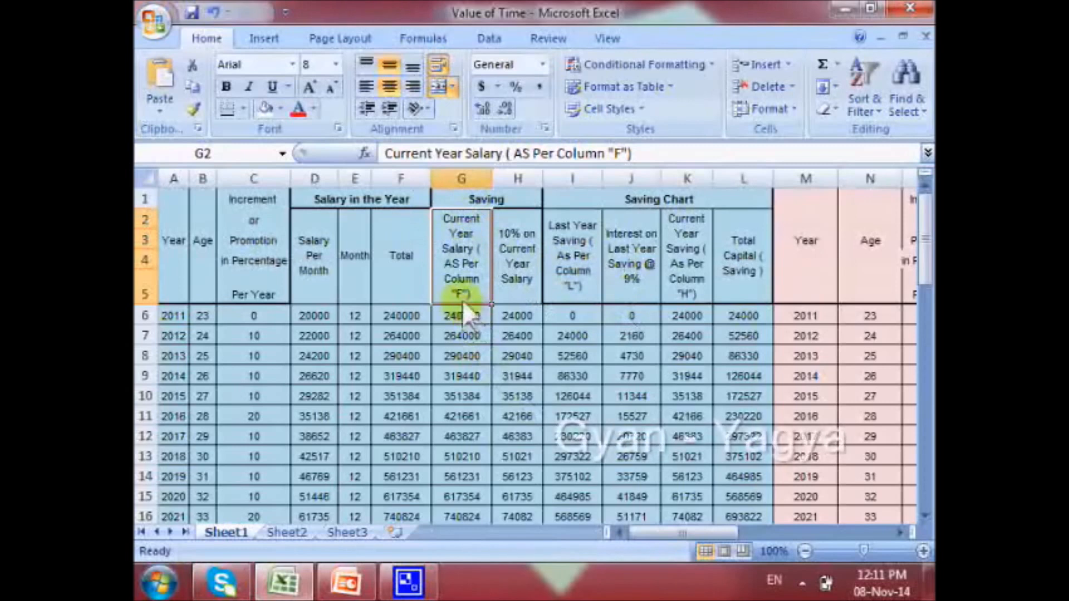
Open the header text in G2 for editing and move the text cursor word by word to just before "Column"
double_click(449, 245)
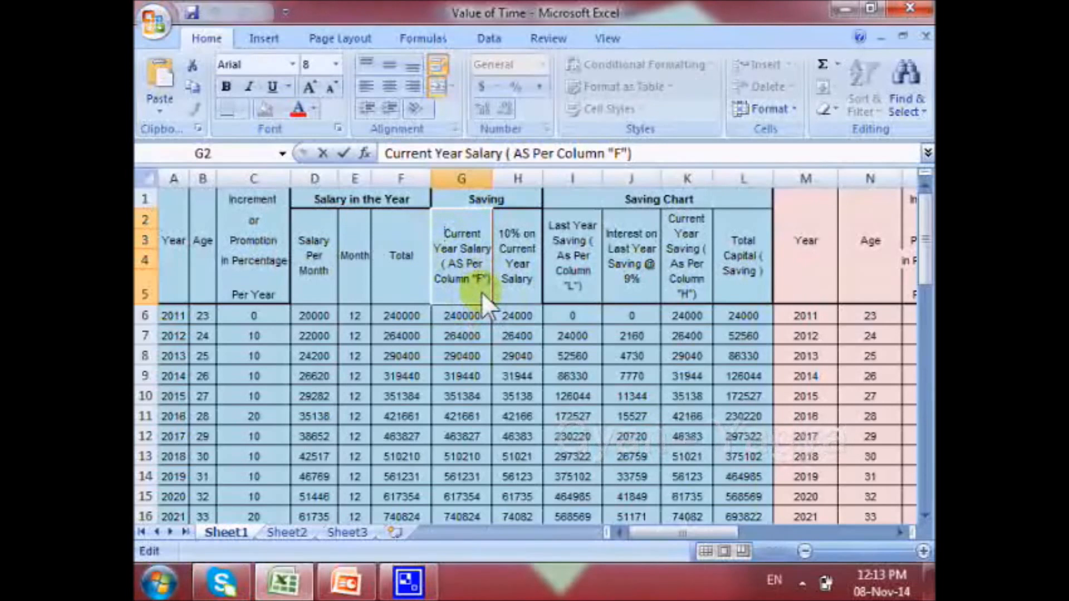
click(404, 154)
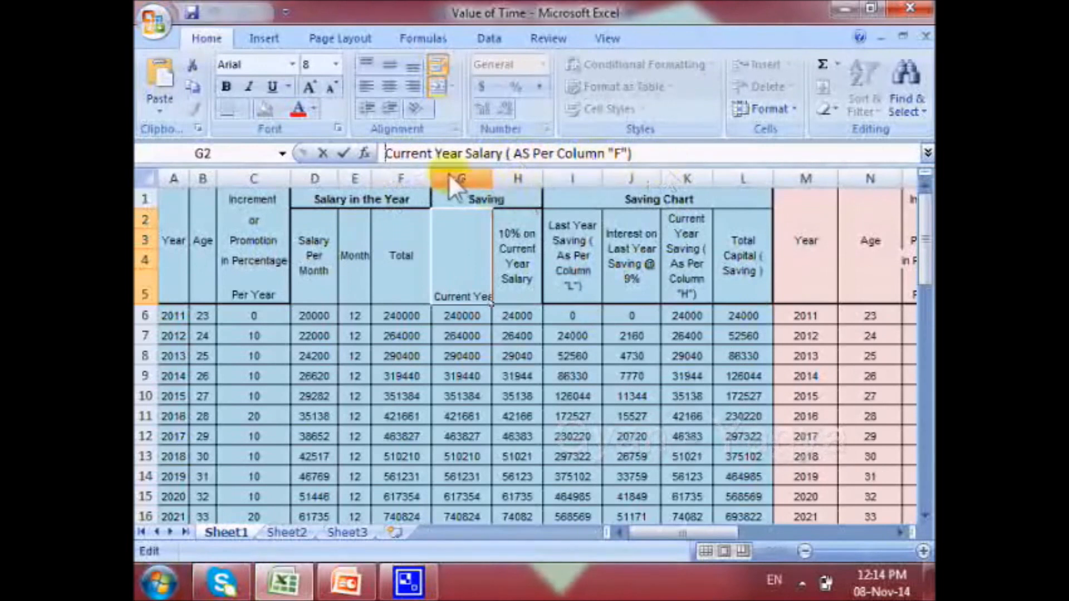
click(465, 155)
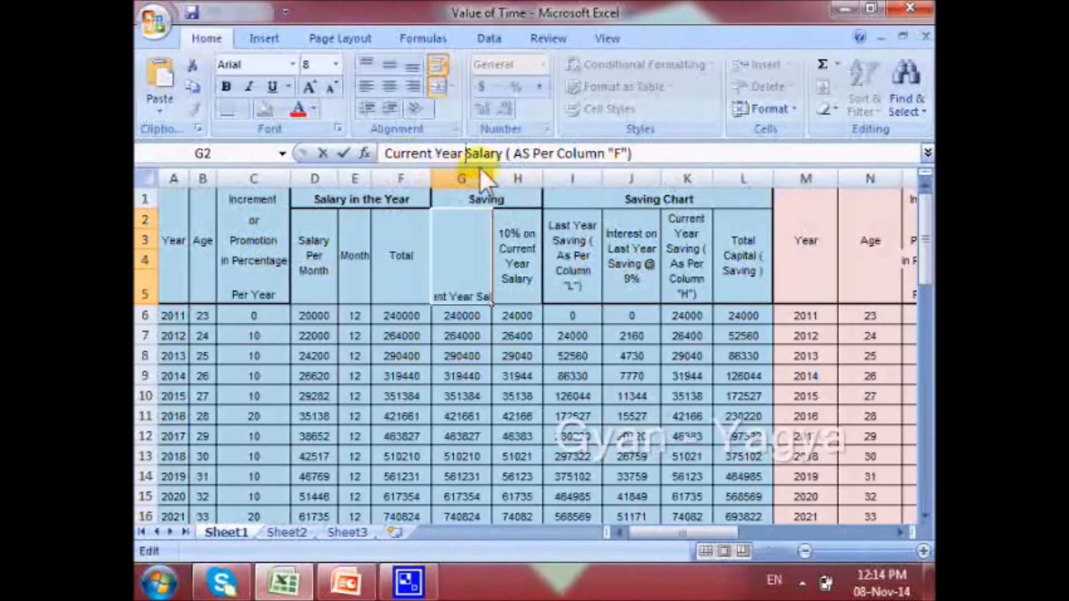
key(ctrl+Right)
key(ctrl+Right)
key(ctrl+Right)
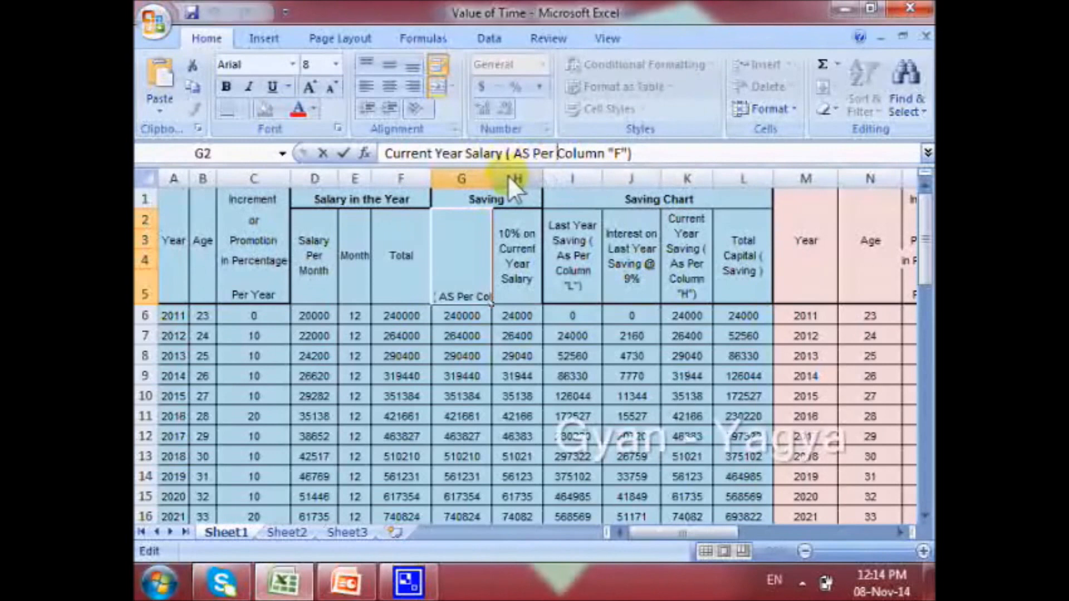
Move the text cursor back word by word to the beginning of the header text in G2
key(ctrl+Left)
key(ctrl+Left)
key(ctrl+Left)
key(ctrl+Left)
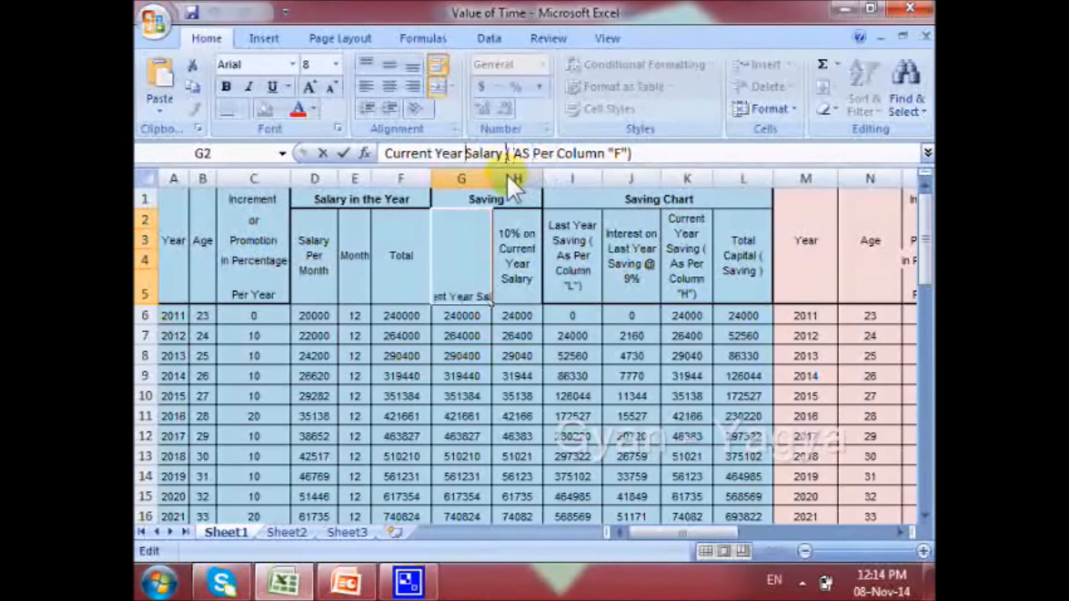
key(ctrl+Left)
key(ctrl+Left)
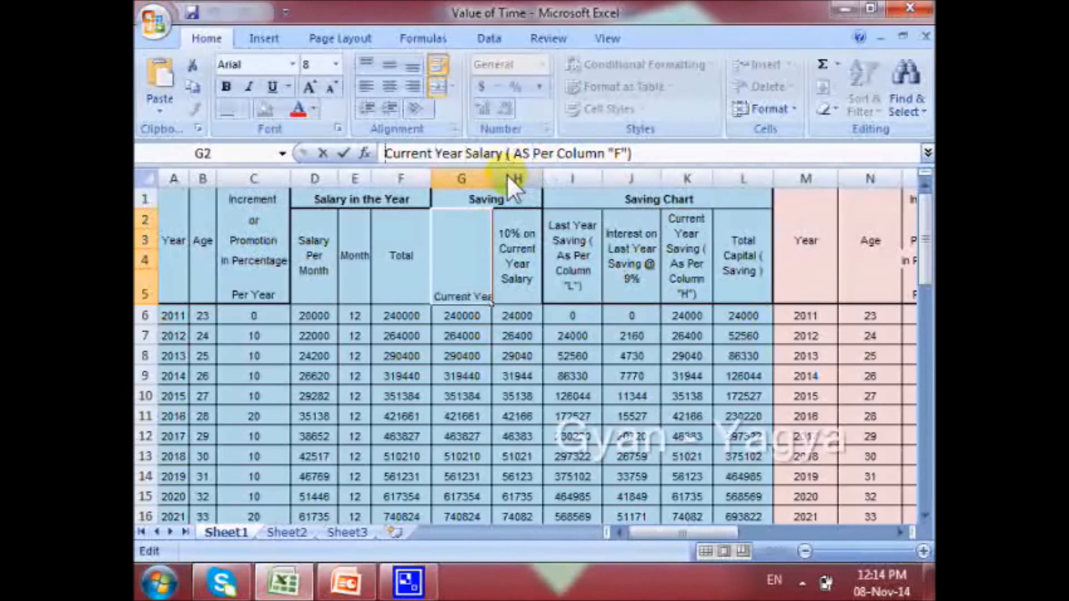
Leave the G2 header text without changes and select the cell range G8:H9
key(Escape)
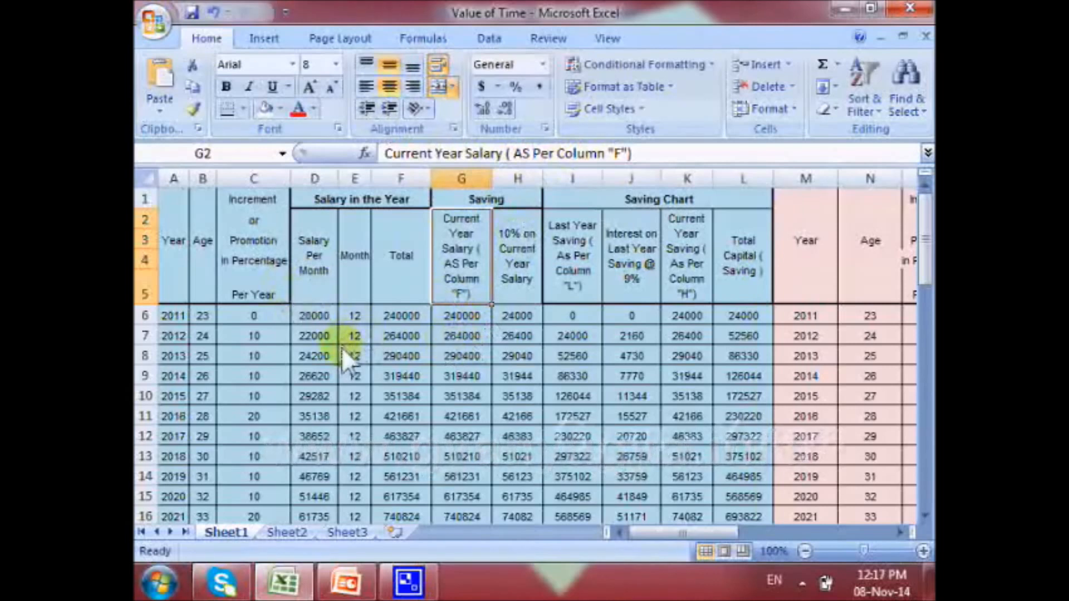
click(315, 336)
double_click(316, 335)
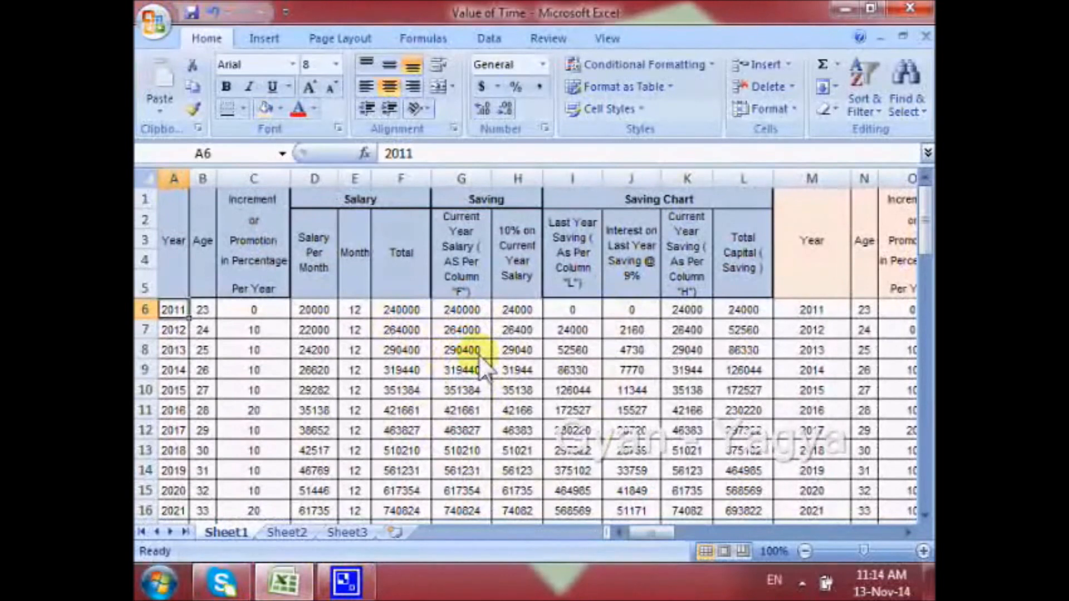
click(479, 353)
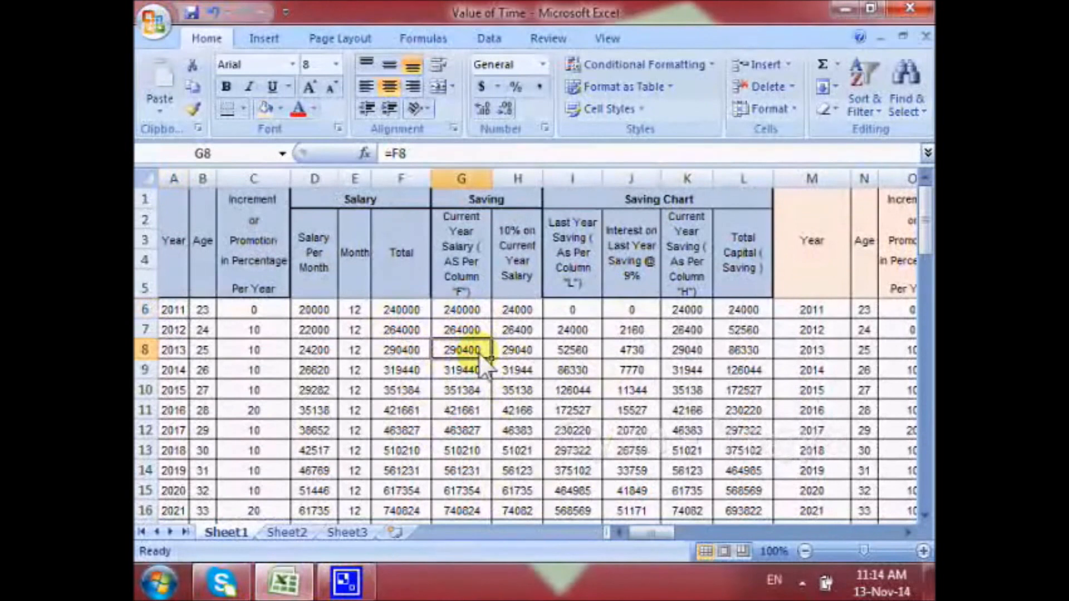
drag(485, 355, 508, 375)
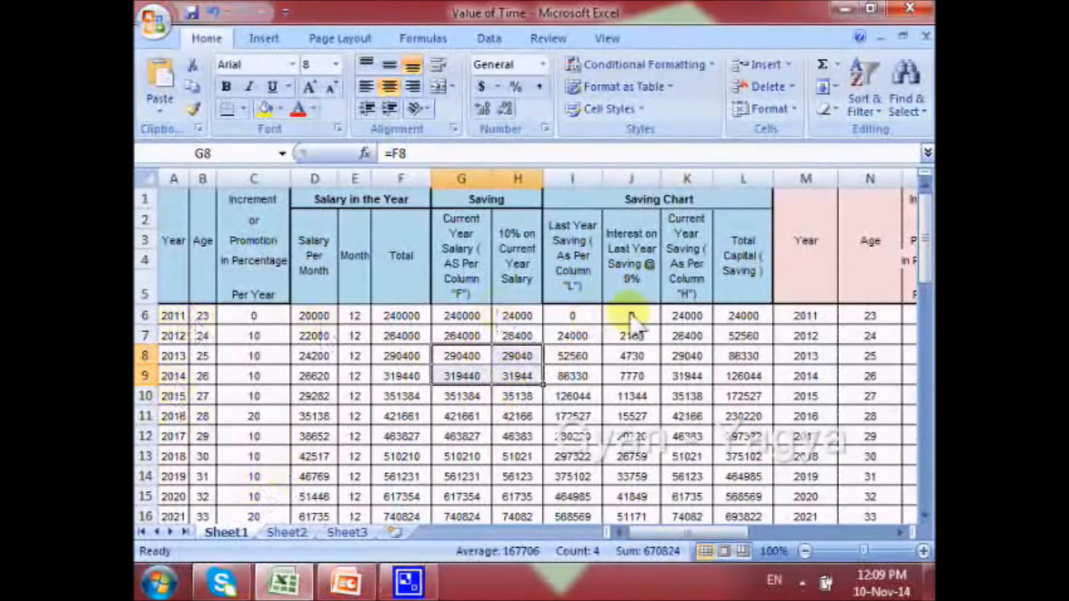
Select row 6 from A6 through I6, extending the selection one cell at a time
click(173, 315)
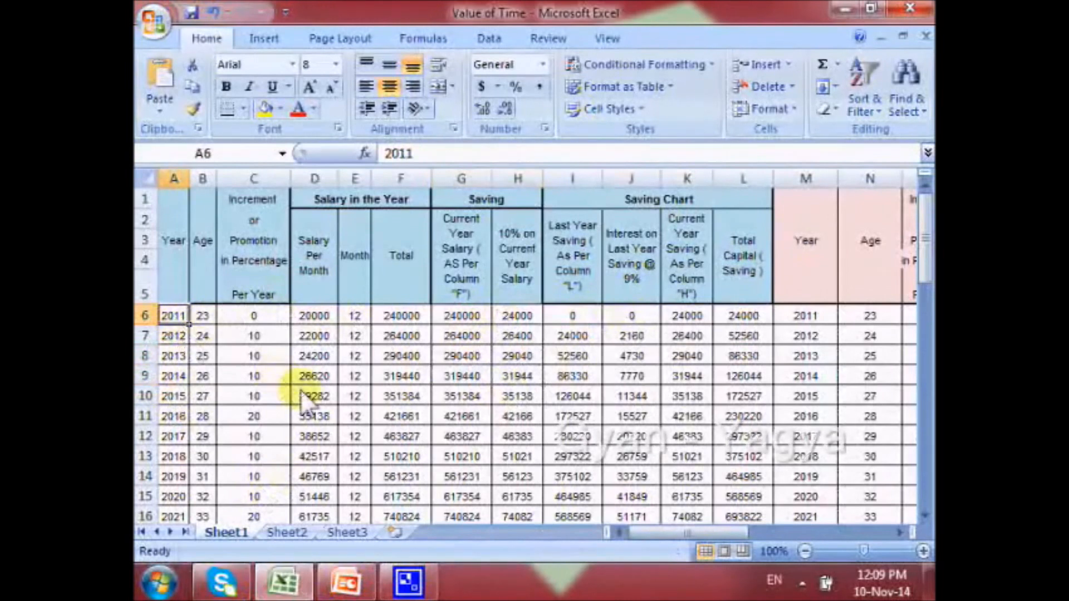
key(shift+Right)
key(shift+Right)
key(shift+Right)
key(shift+Right)
key(shift+Right)
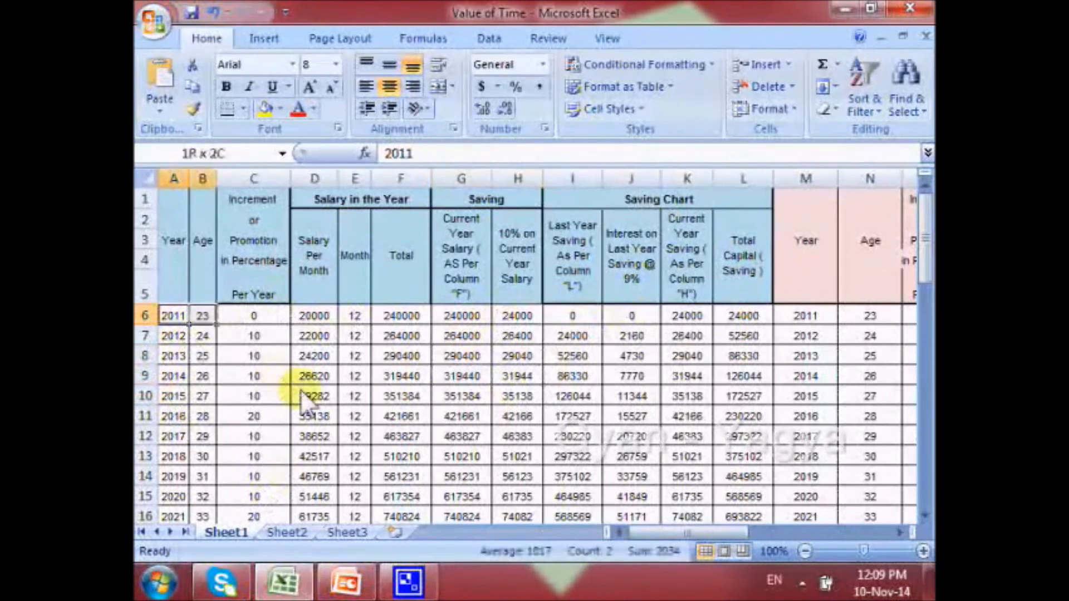
key(shift+Right)
key(shift+Right)
key(shift+Right)
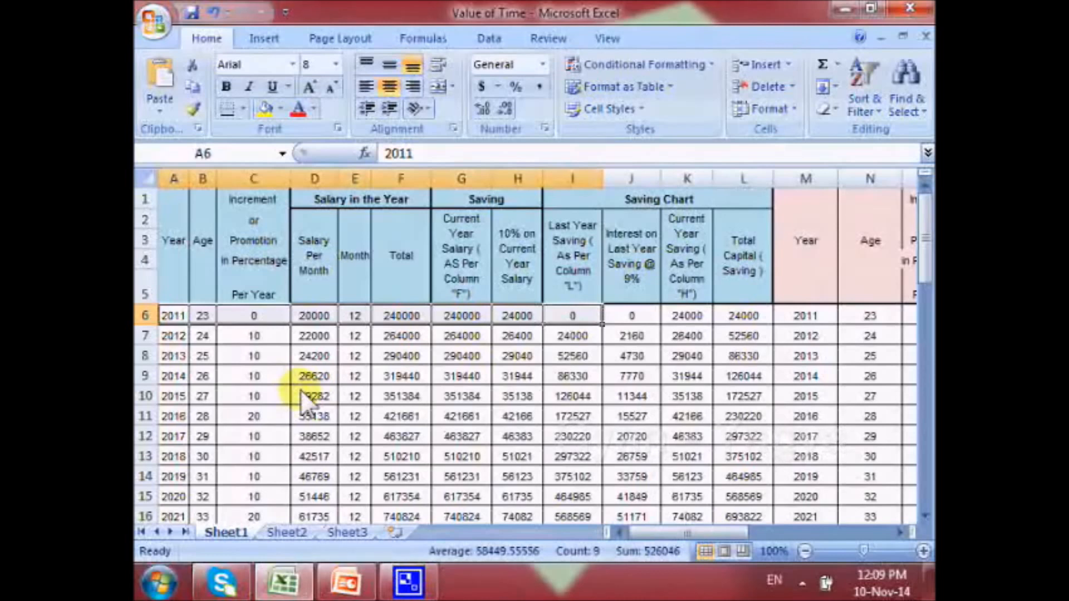
Extend the A6:I6 selection downward row by row through row 14
key(shift+Down)
key(shift+Down)
key(shift+Down)
key(shift+Down)
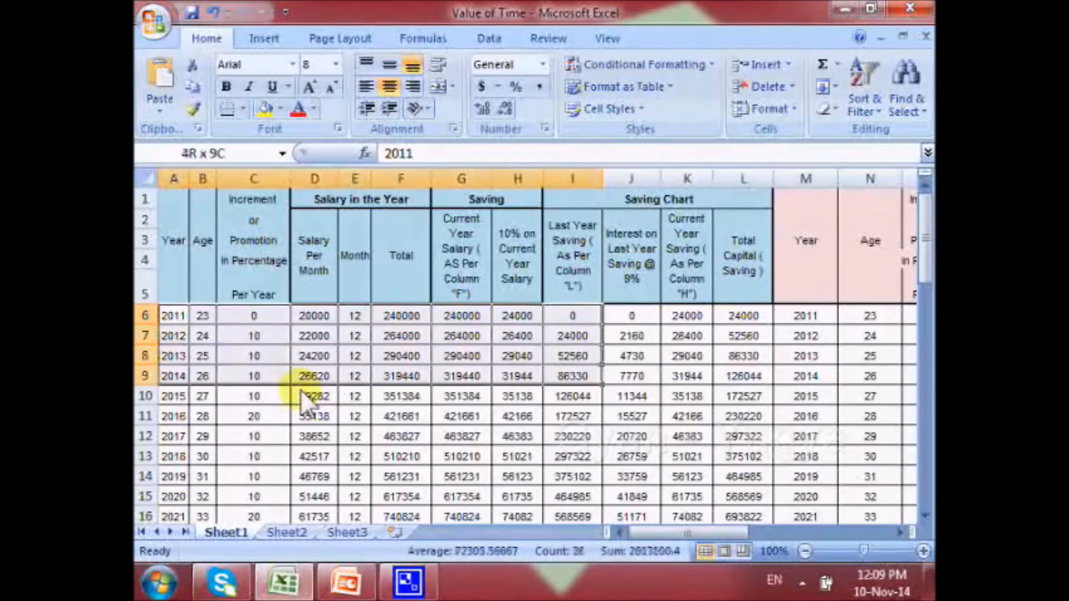
key(shift+Down)
key(shift+Down)
key(shift+Down)
key(shift+Down)
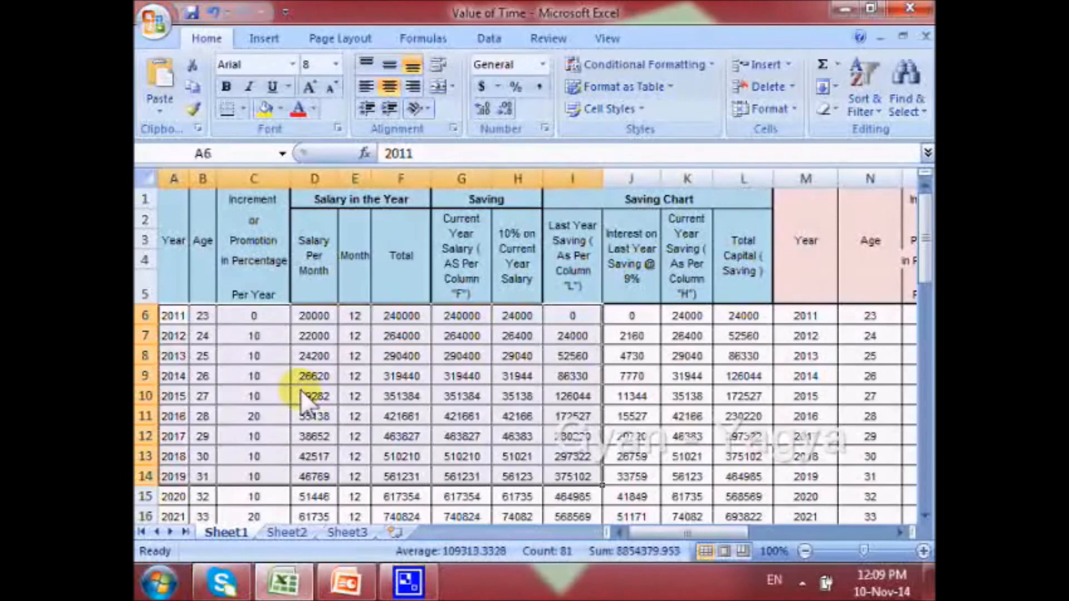
Select all the data from A6 to the last row and column at X43 and fill it with yellow
key(Left)
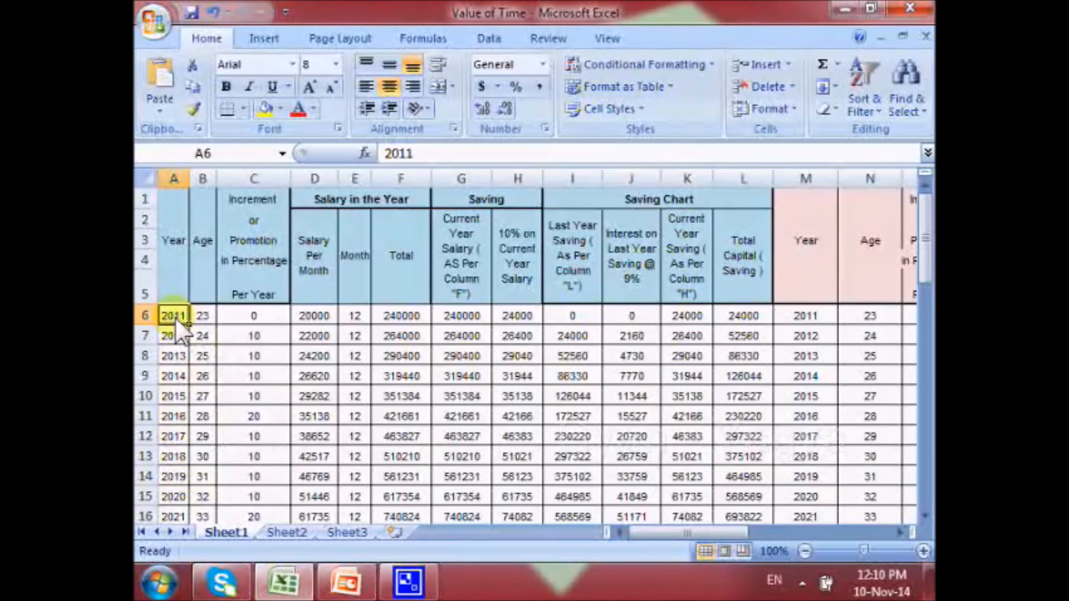
key(ctrl+shift+Down)
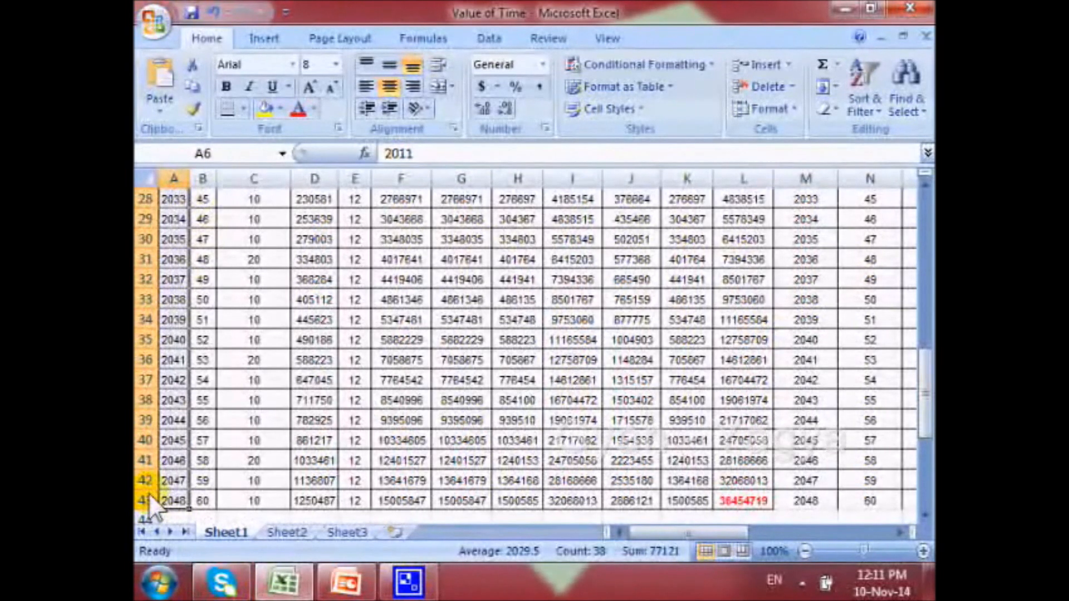
scroll(282, 483, down, 1)
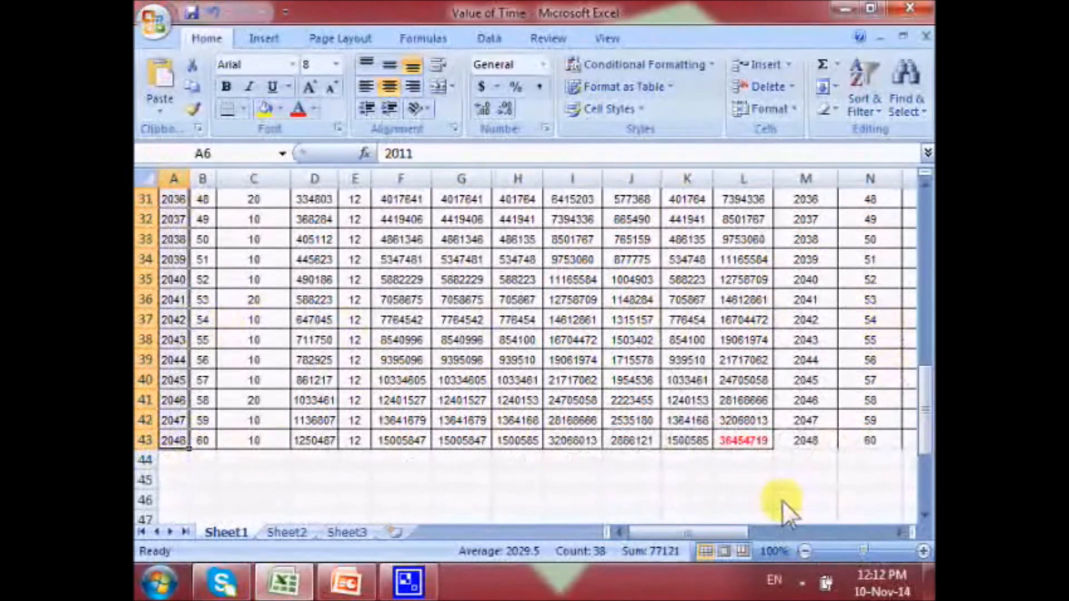
key(ctrl+shift+Right)
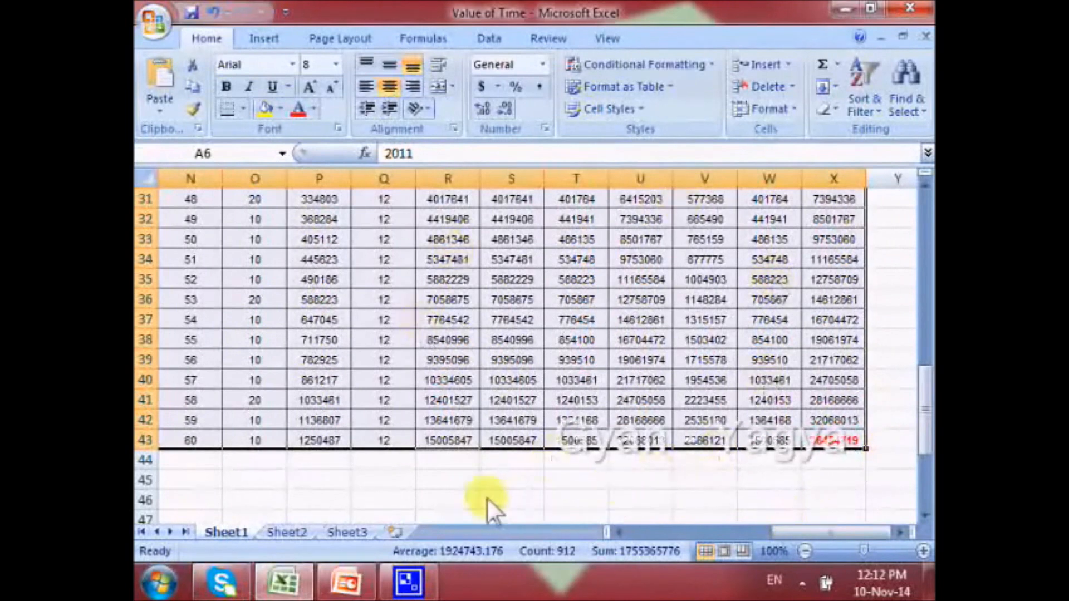
click(266, 110)
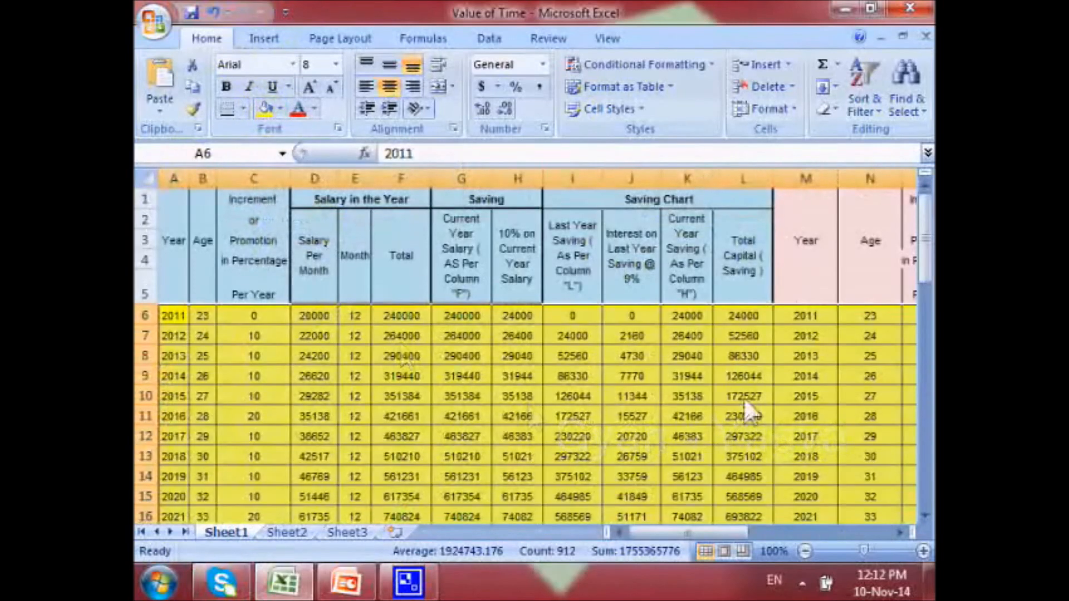
drag(924, 248, 922, 437)
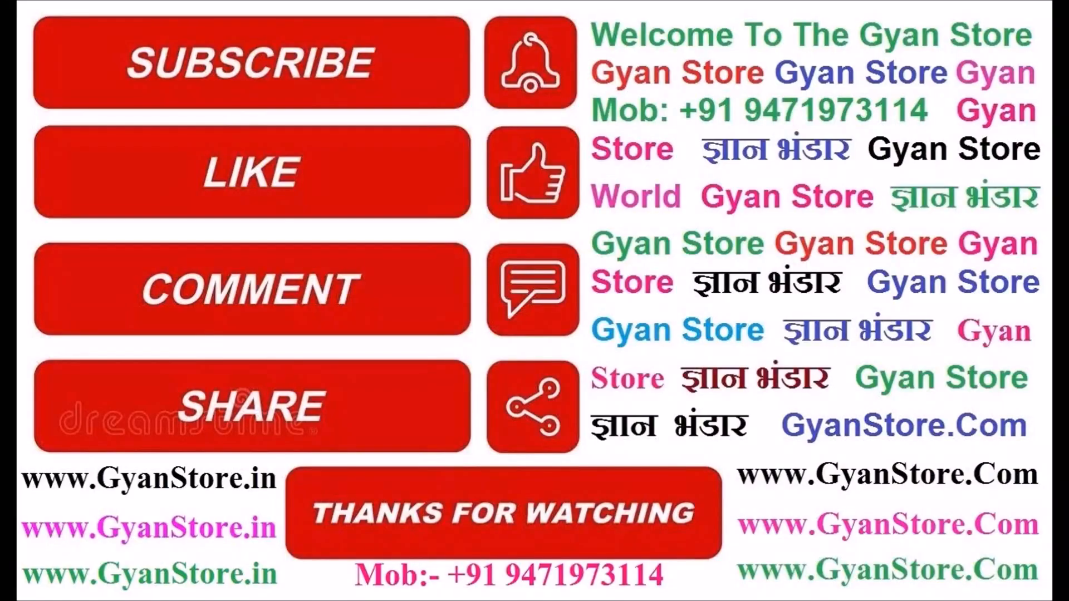